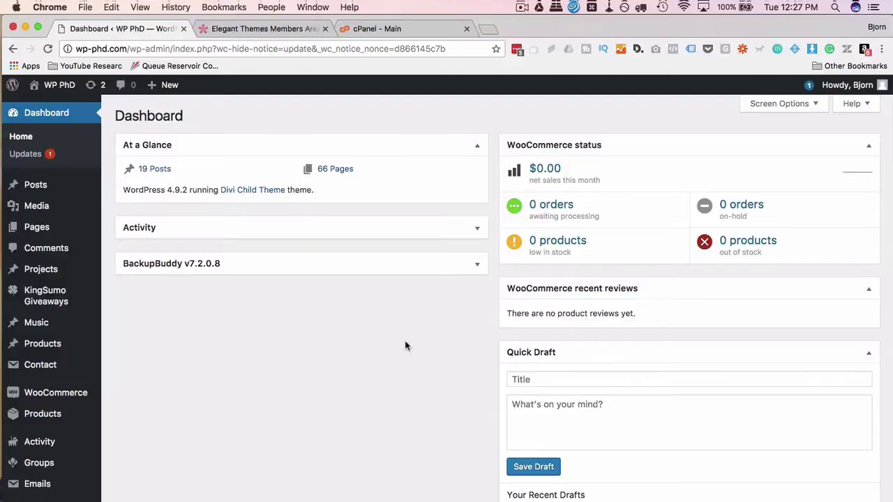
Step: Review the Avada and Divi theme details, noting Divi 3.0.29 has 3.0.98 available
{"action": "scroll", "coordinate": [79, 370], "scroll_direction": "down", "scroll_amount": 3}
{"action": "mouse_move", "coordinate": [56, 425]}
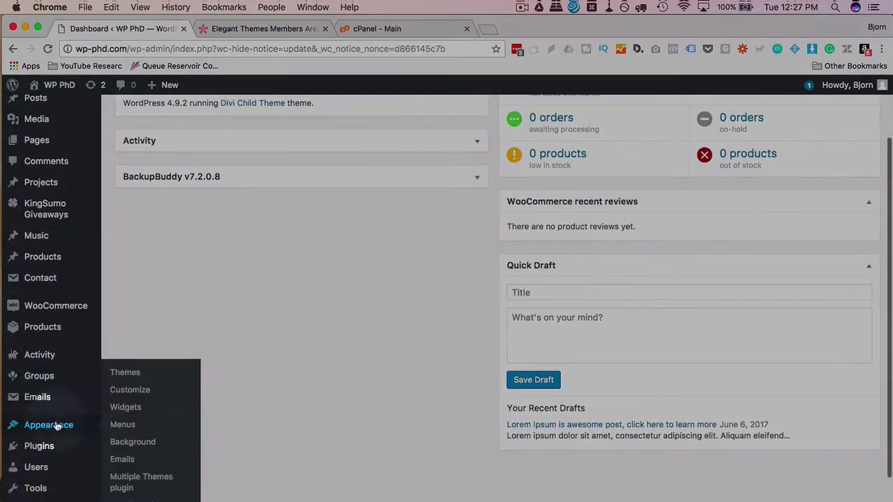
{"action": "left_click", "coordinate": [126, 374]}
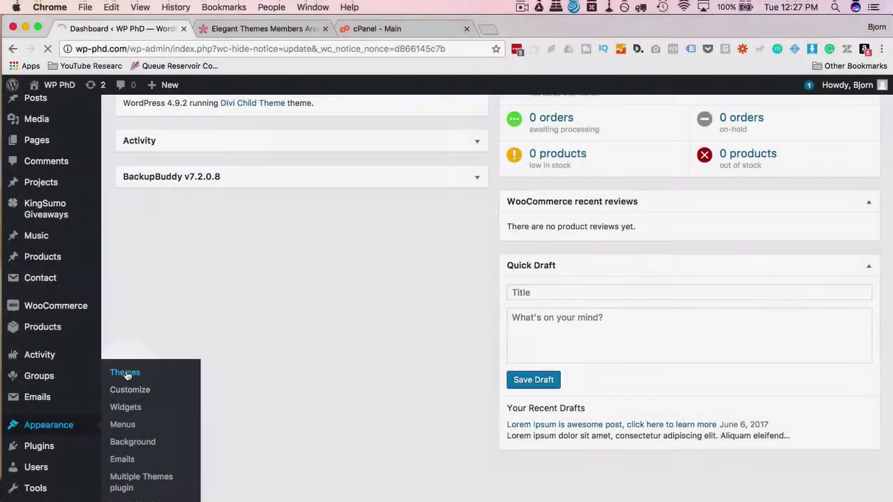
{"action": "left_click", "coordinate": [515, 221]}
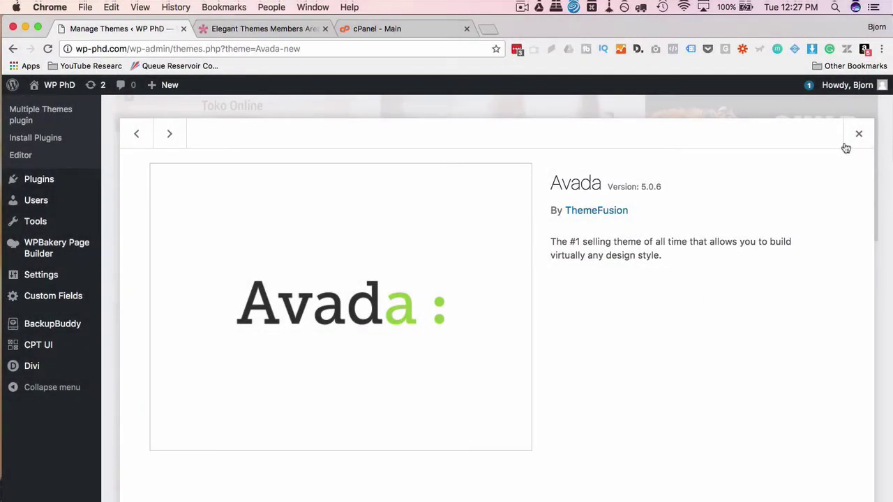
{"action": "left_click", "coordinate": [858, 134]}
{"action": "scroll", "coordinate": [224, 307], "scroll_direction": "down", "scroll_amount": 5}
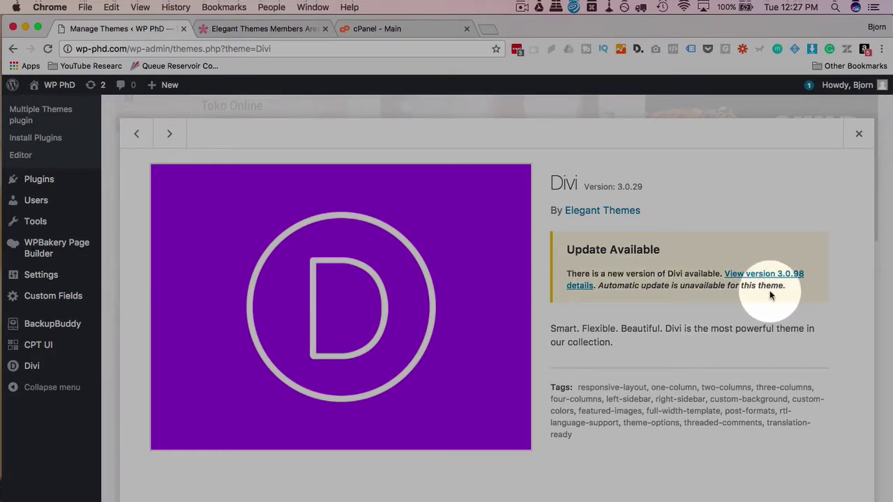
{"action": "left_click", "coordinate": [859, 134]}
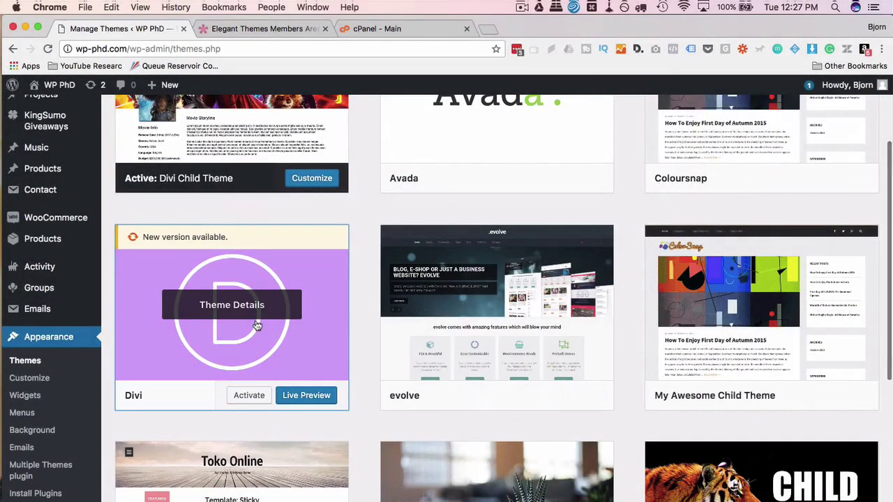
Step: From the Divi card in the Elegant Themes members area, save the theme as Divi.zip
{"action": "left_click", "coordinate": [239, 31]}
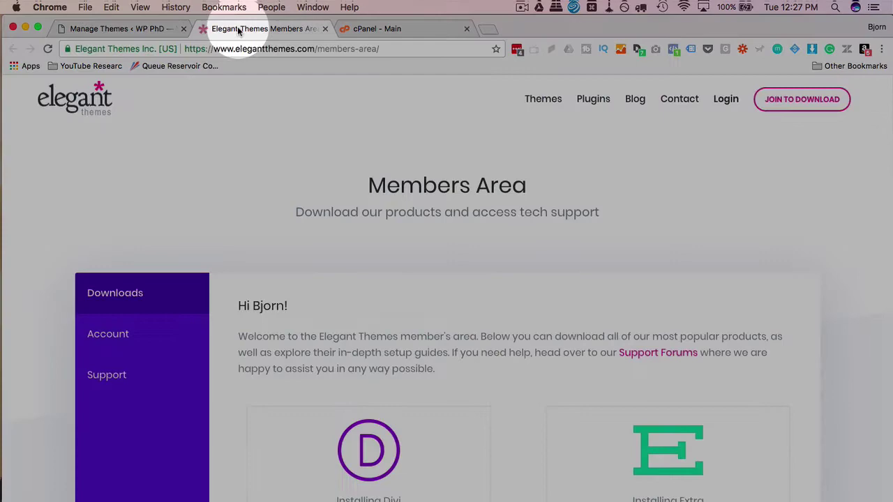
{"action": "scroll", "coordinate": [279, 244], "scroll_direction": "down", "scroll_amount": 5}
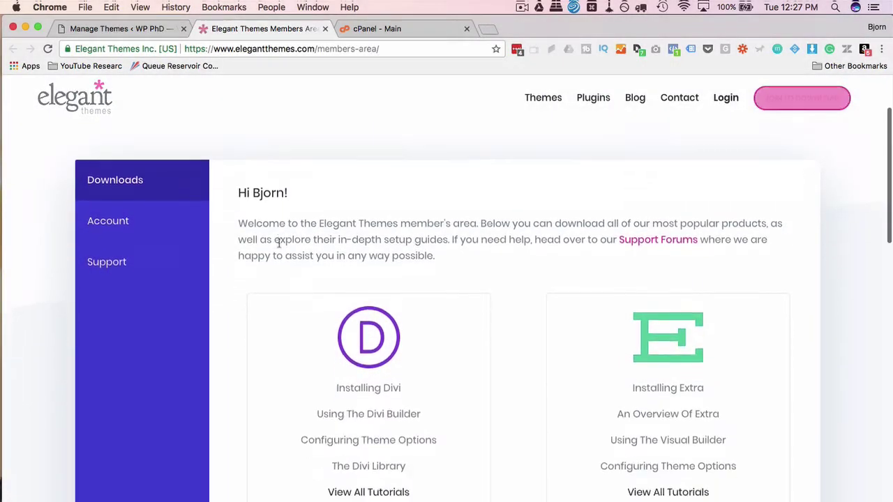
{"action": "scroll", "coordinate": [280, 248], "scroll_direction": "down", "scroll_amount": 2}
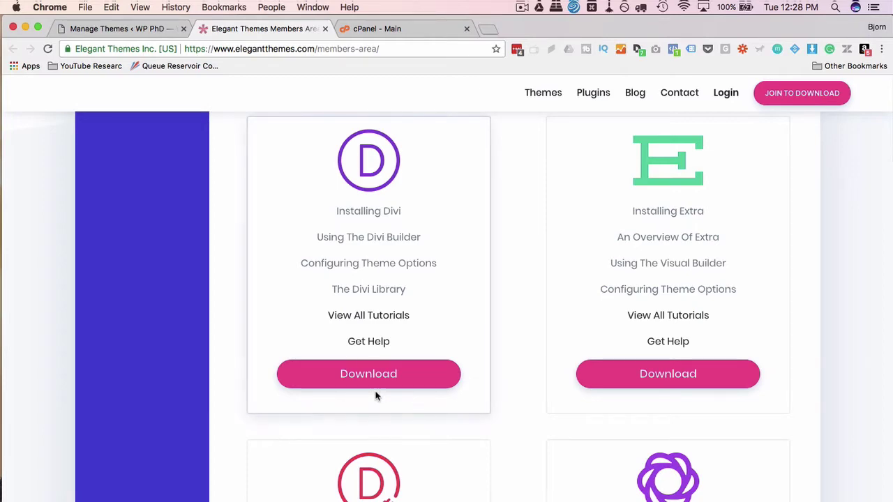
{"action": "left_click", "coordinate": [356, 382]}
{"action": "scroll", "coordinate": [440, 359], "scroll_direction": "up", "scroll_amount": 2}
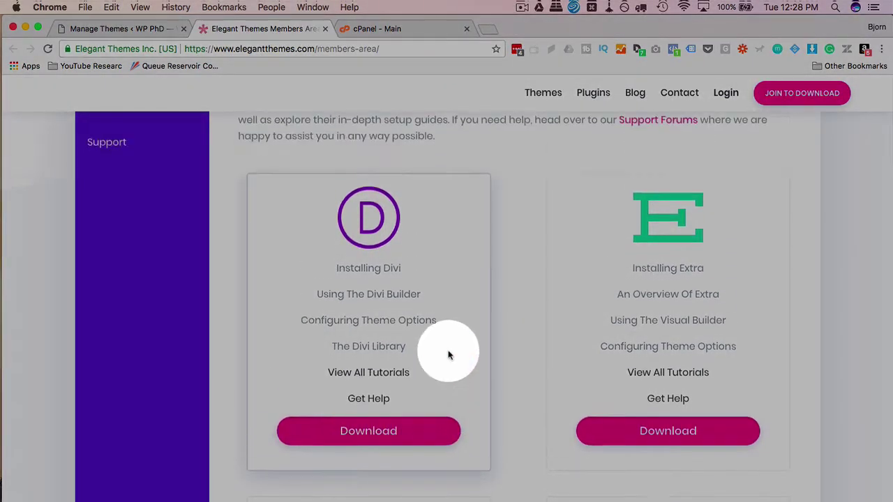
{"action": "scroll", "coordinate": [446, 324], "scroll_direction": "down", "scroll_amount": 2}
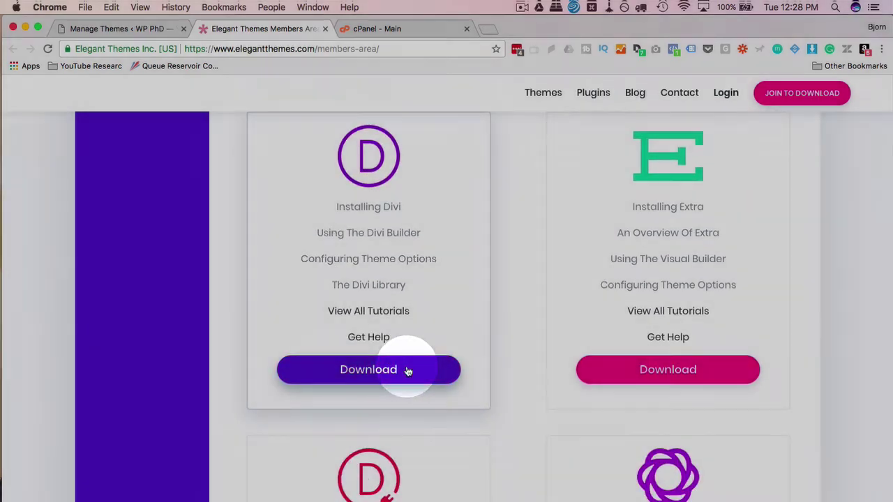
{"action": "left_click", "coordinate": [408, 370]}
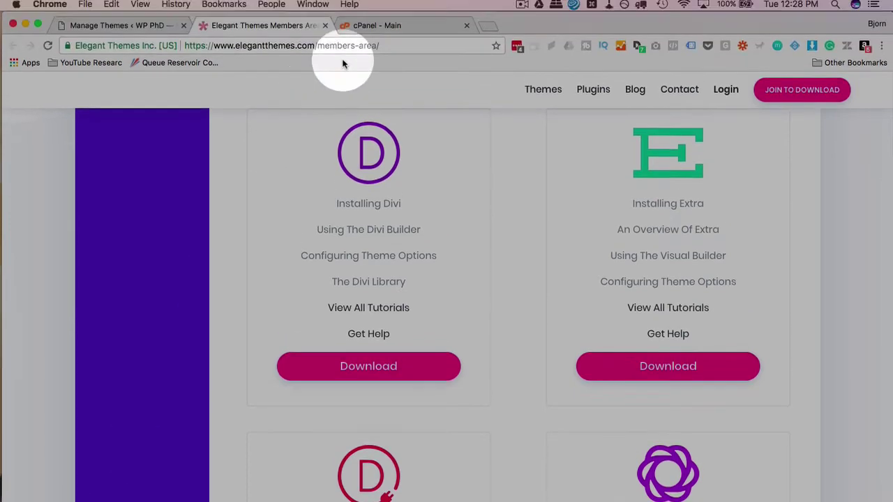
Step: Browse File Manager to public_html/wp-content/themes and select the existing Divi folder
{"action": "left_click", "coordinate": [375, 31]}
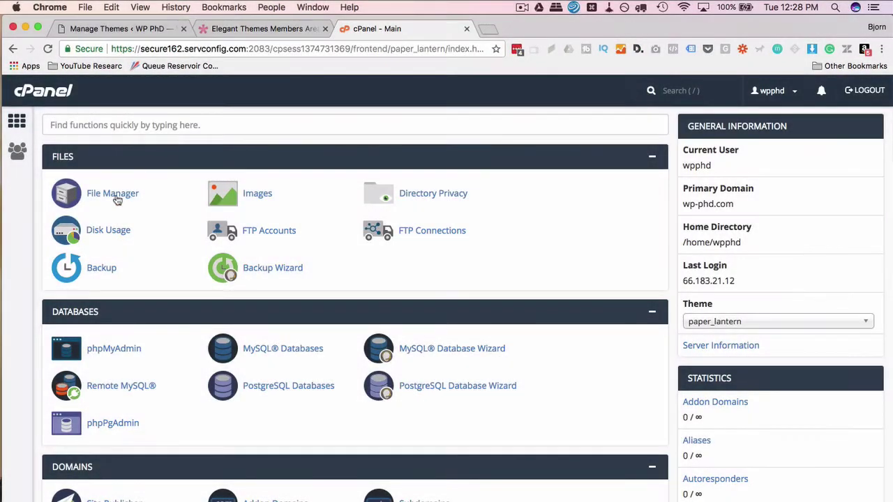
{"action": "left_click", "coordinate": [116, 196]}
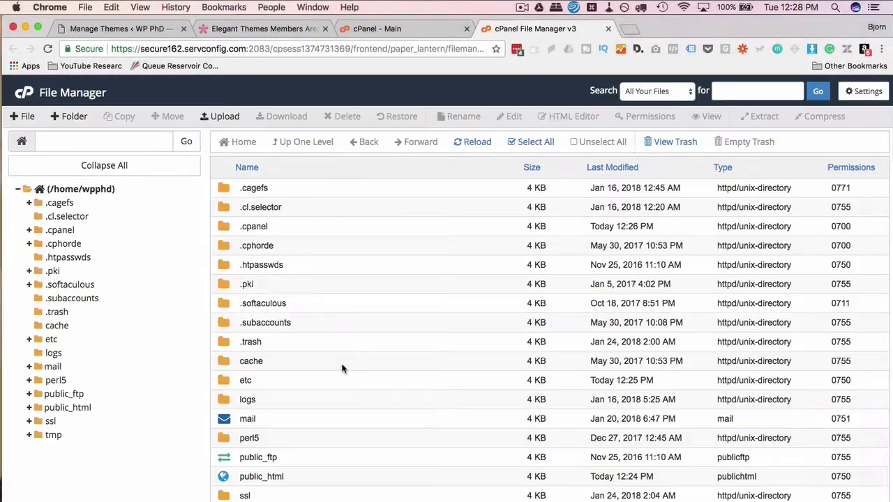
{"action": "double_click", "coordinate": [303, 478]}
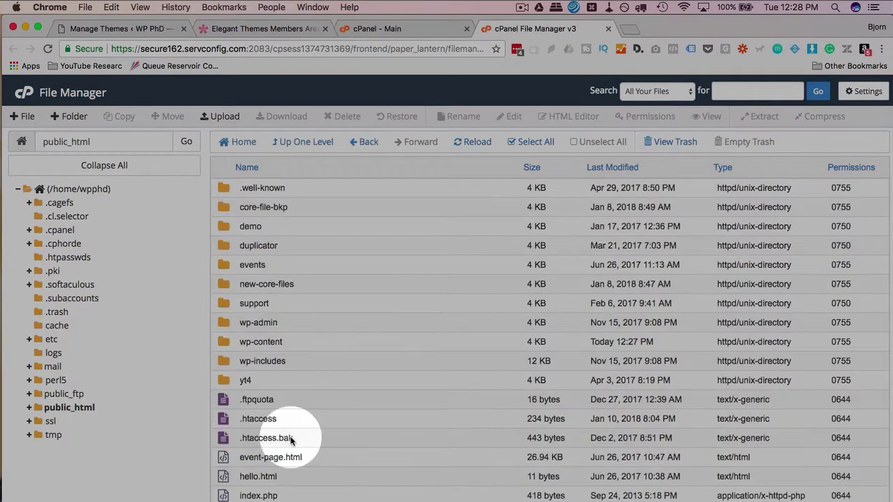
{"action": "double_click", "coordinate": [292, 341]}
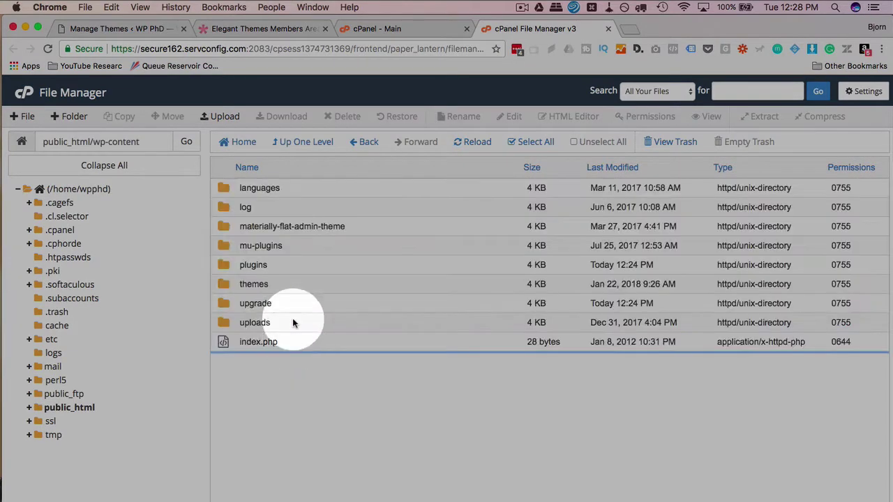
{"action": "double_click", "coordinate": [278, 282]}
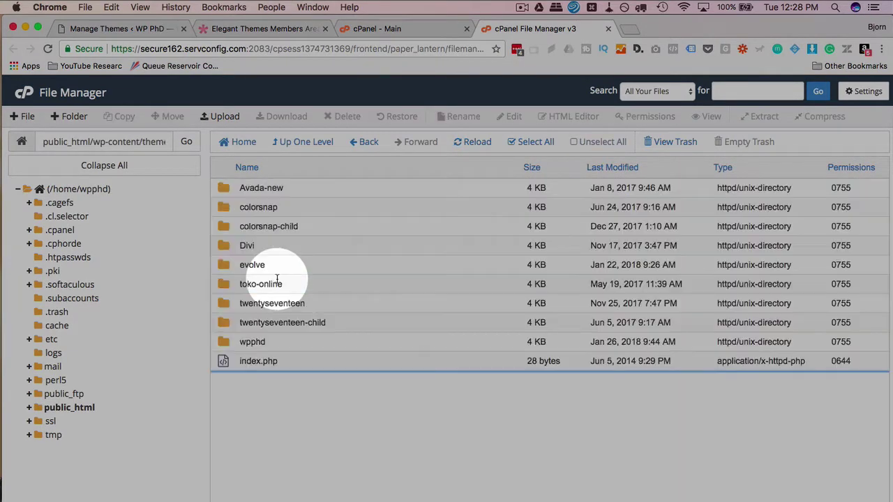
{"action": "left_click", "coordinate": [274, 246]}
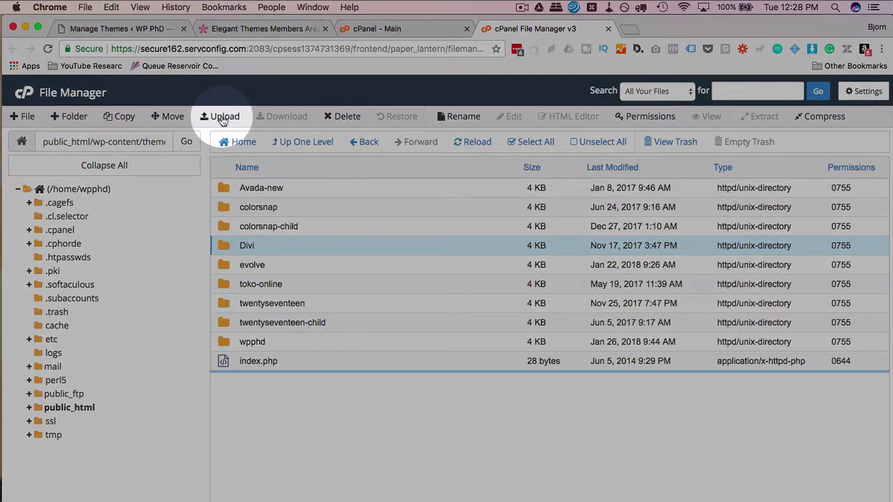
Step: Upload the downloaded Divi.zip from Finder into the themes folder
{"action": "left_click", "coordinate": [222, 117]}
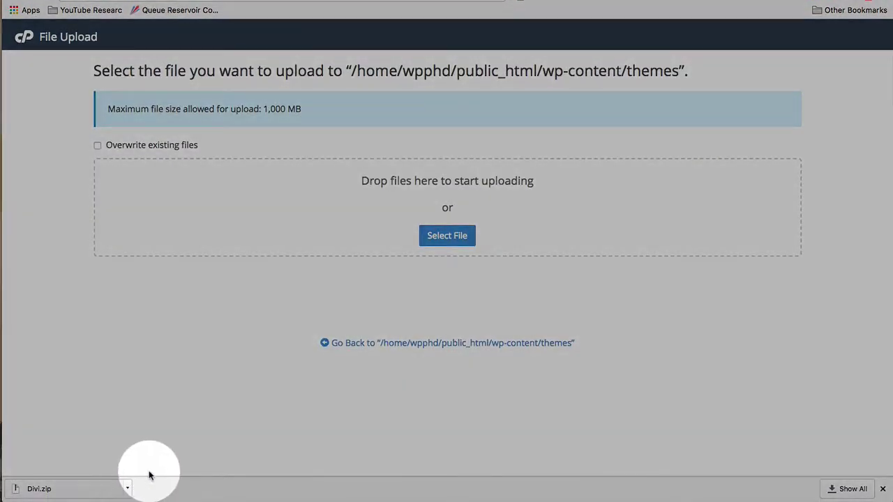
{"action": "left_click", "coordinate": [148, 475]}
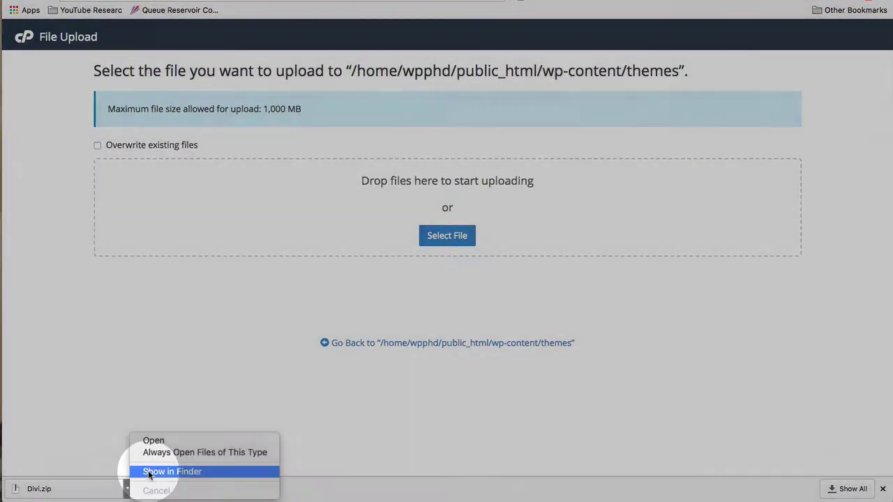
{"action": "left_click", "coordinate": [150, 473]}
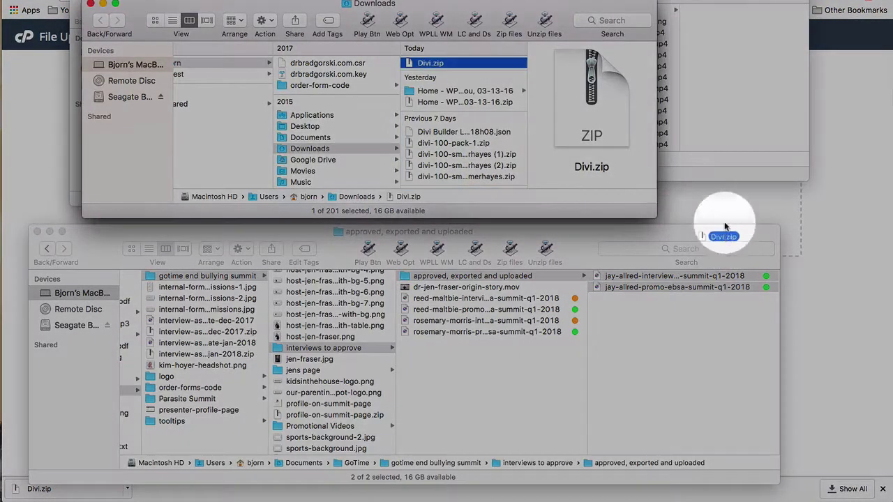
{"action": "left_click_drag", "start_coordinate": [794, 248], "coordinate": [795, 257]}
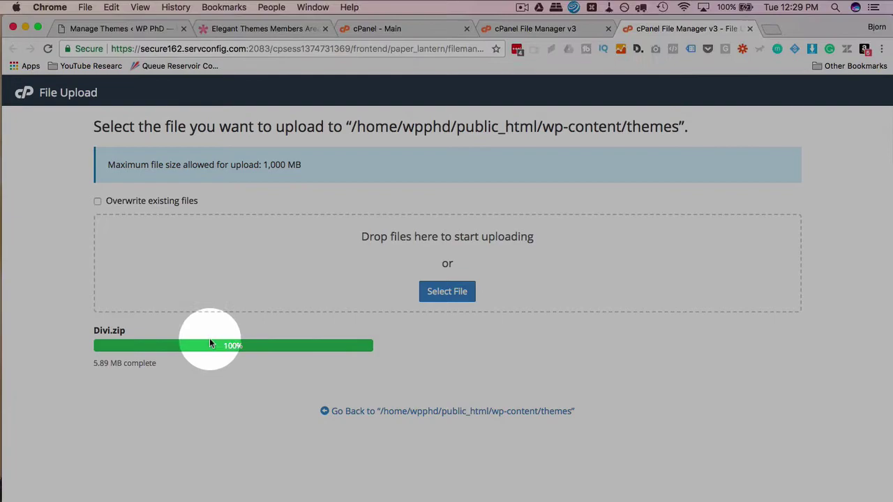
Step: Reload the themes listing and select the uploaded 5.89 MB Divi.zip
{"action": "left_click", "coordinate": [750, 29]}
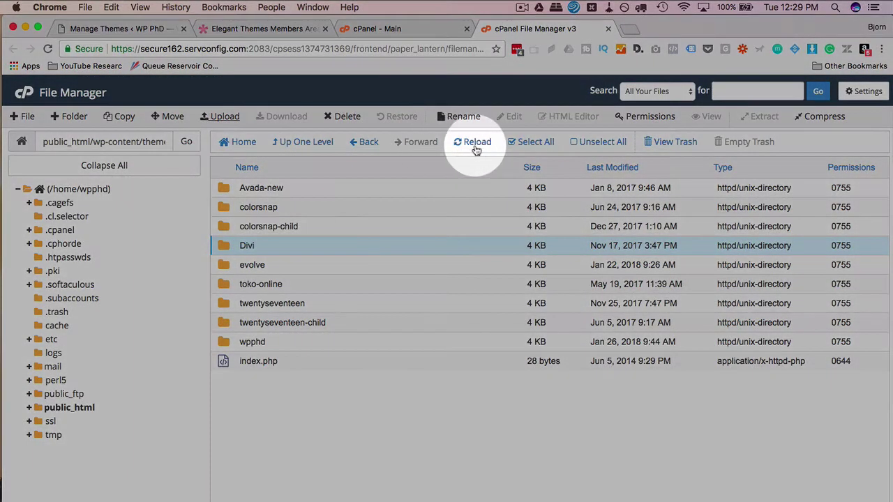
{"action": "left_click", "coordinate": [478, 142]}
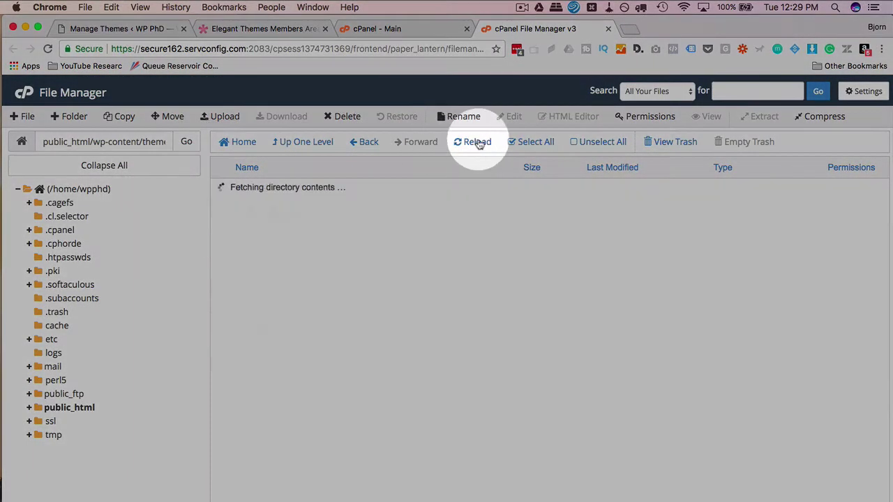
{"action": "left_click", "coordinate": [223, 361]}
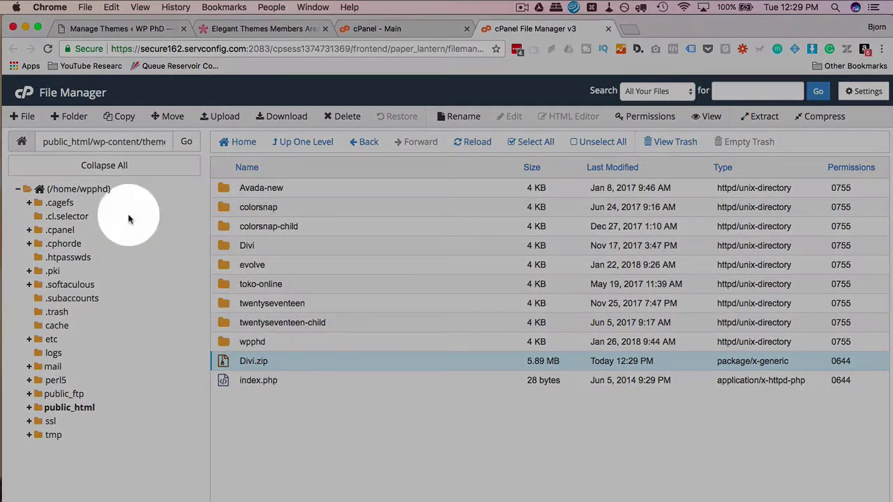
Step: Create a Divi-temp folder in themes and move Divi.zip into it
{"action": "left_click", "coordinate": [67, 116]}
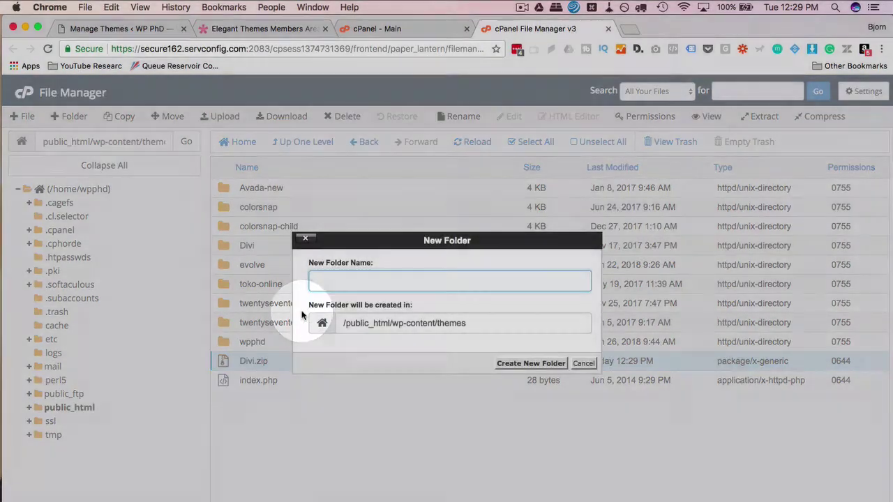
{"action": "type", "text": "Divi-temp"}
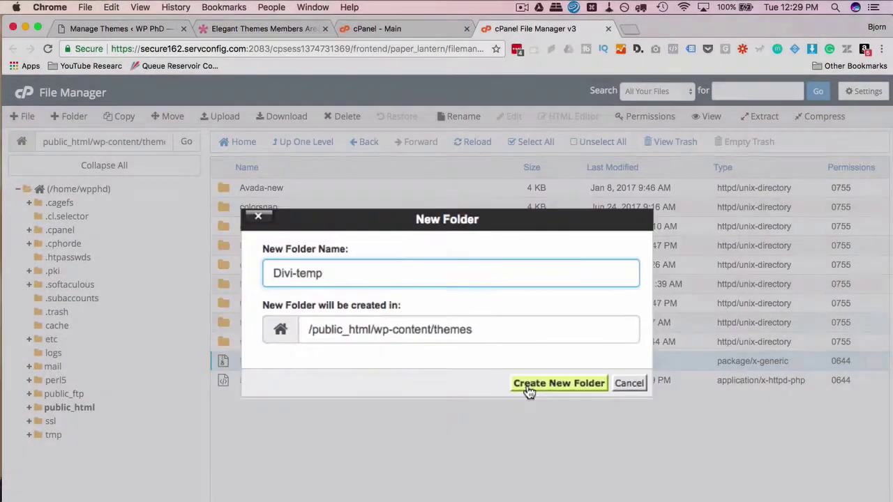
{"action": "left_click", "coordinate": [555, 422]}
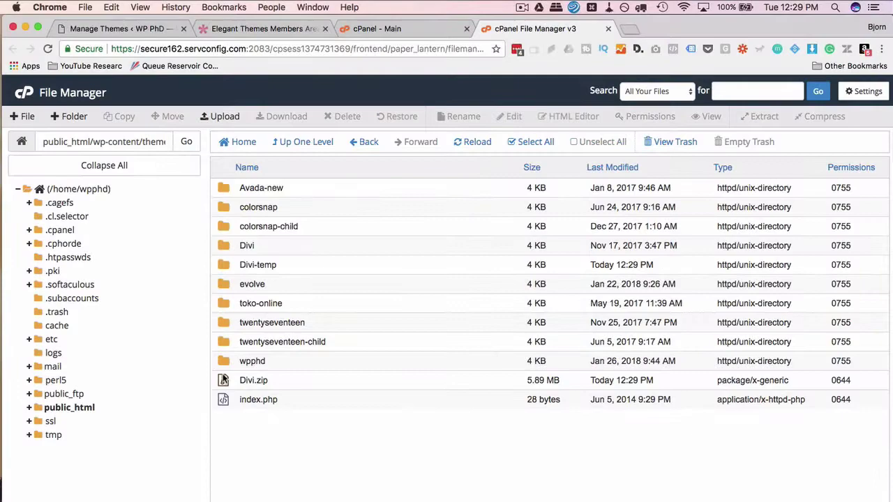
{"action": "left_click", "coordinate": [265, 386]}
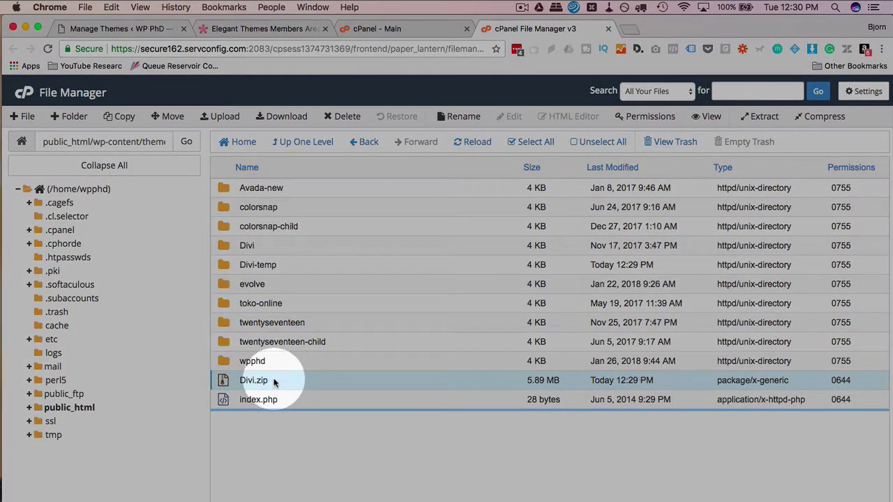
{"action": "left_click_drag", "start_coordinate": [274, 382], "coordinate": [277, 270]}
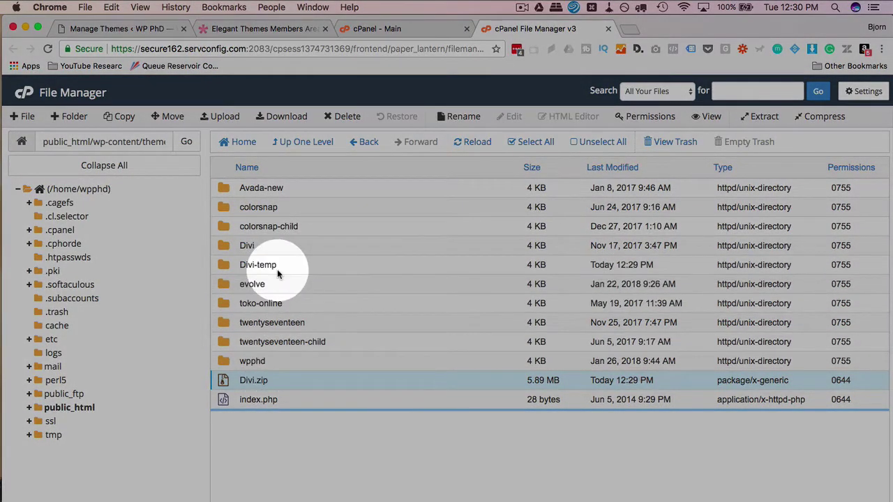
Step: Extract Divi.zip inside Divi-temp and refresh to show the new Divi folder
{"action": "double_click", "coordinate": [290, 270]}
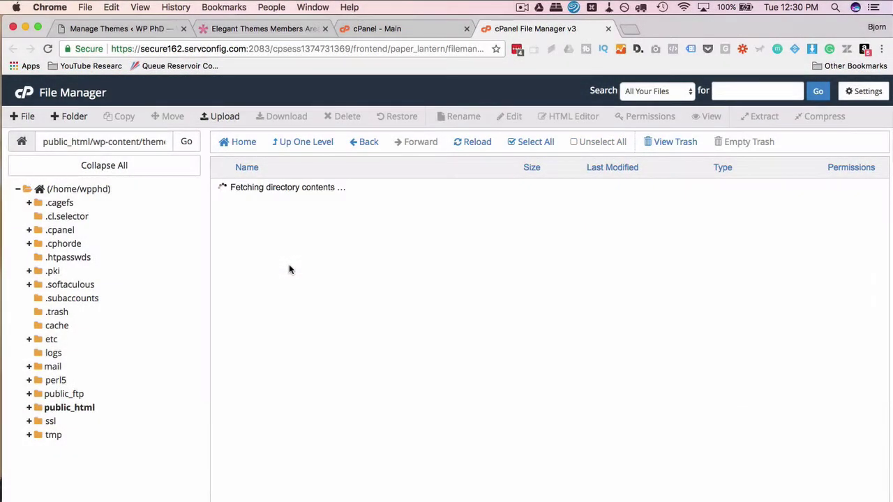
{"action": "left_click", "coordinate": [355, 188]}
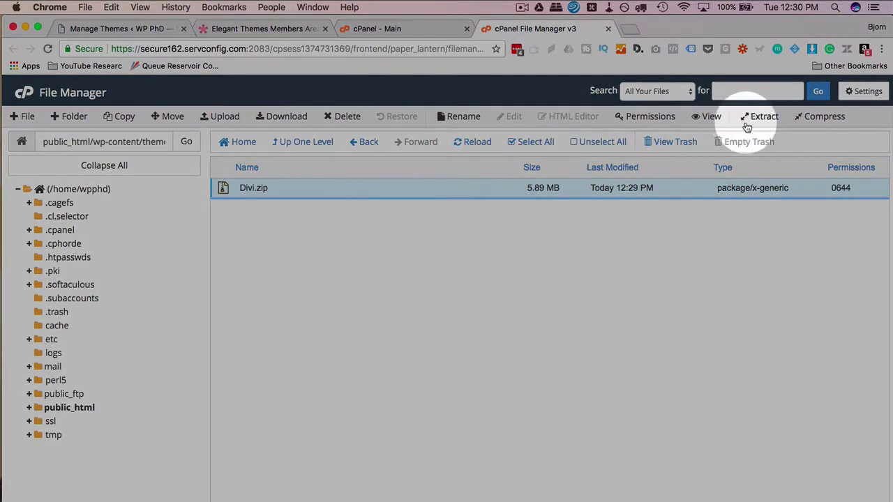
{"action": "left_click", "coordinate": [764, 117]}
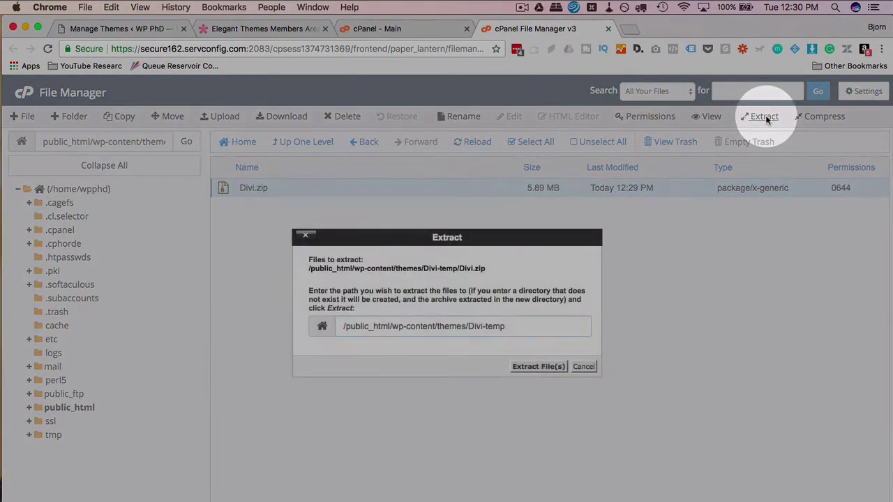
{"action": "left_click", "coordinate": [539, 366]}
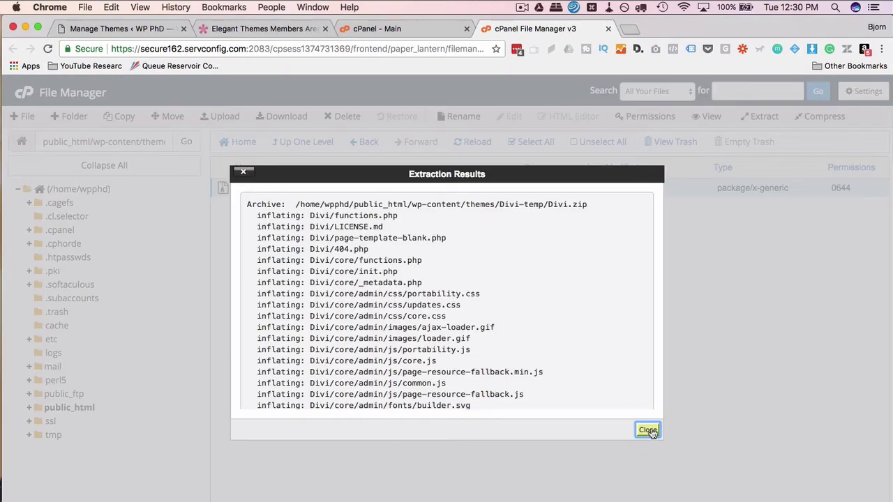
{"action": "left_click", "coordinate": [648, 431]}
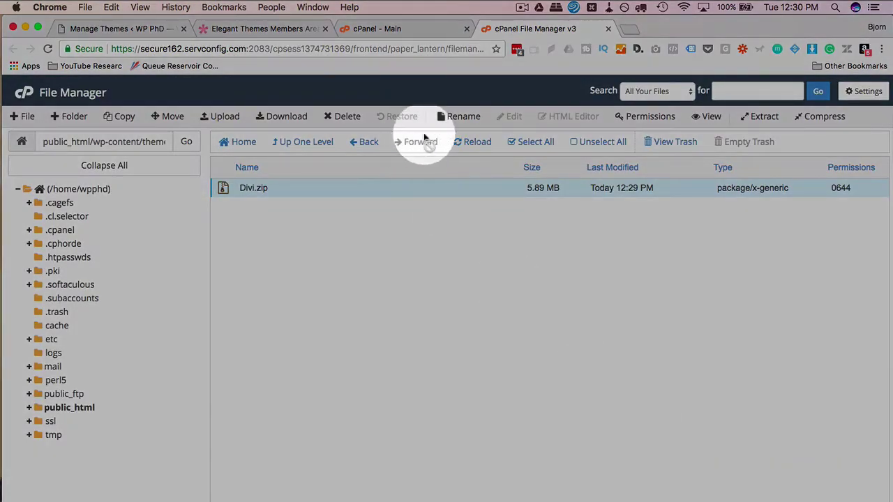
{"action": "left_click", "coordinate": [485, 147]}
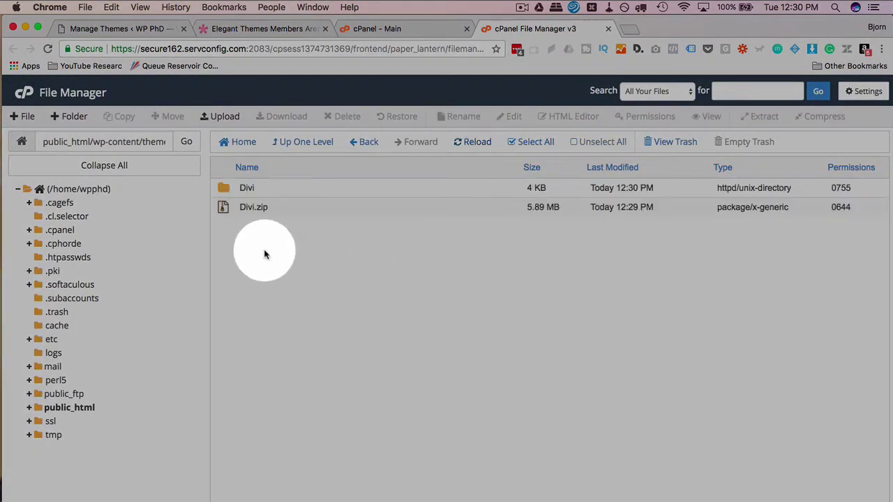
{"action": "left_click", "coordinate": [265, 189]}
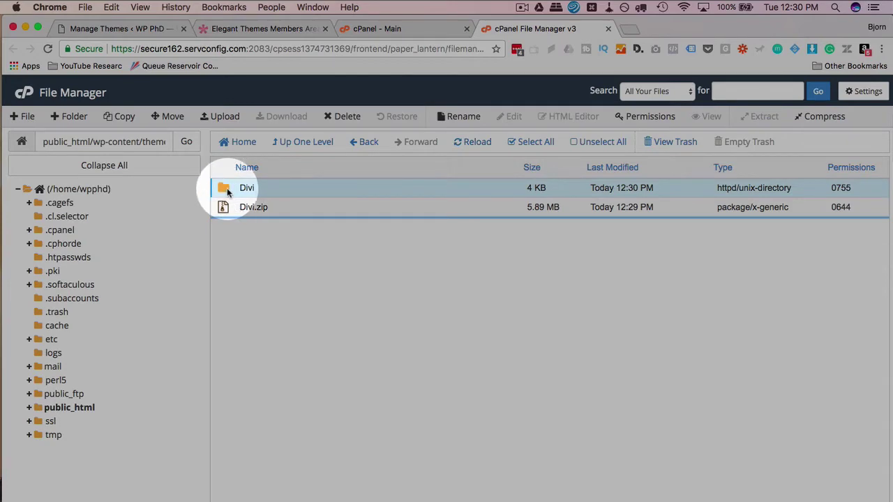
Step: Rename the extracted folder to Divi-new and permanently delete Divi.zip
{"action": "left_click", "coordinate": [244, 188]}
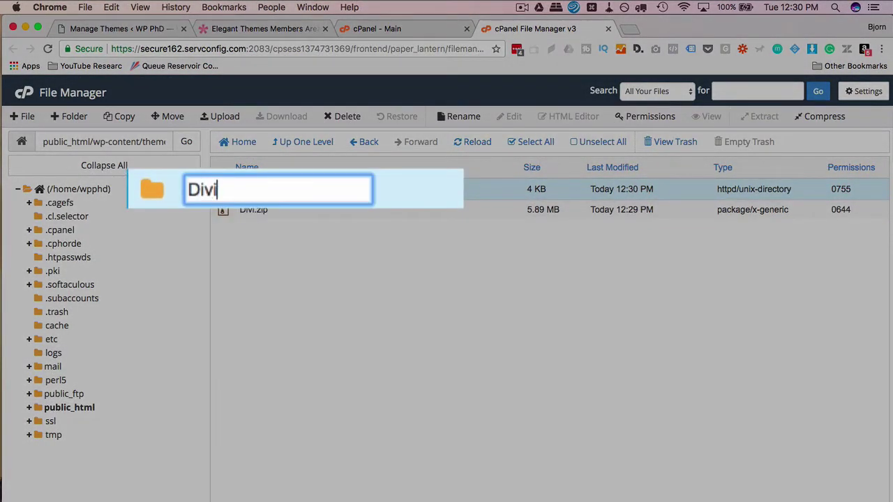
{"action": "key", "text": "Return"}
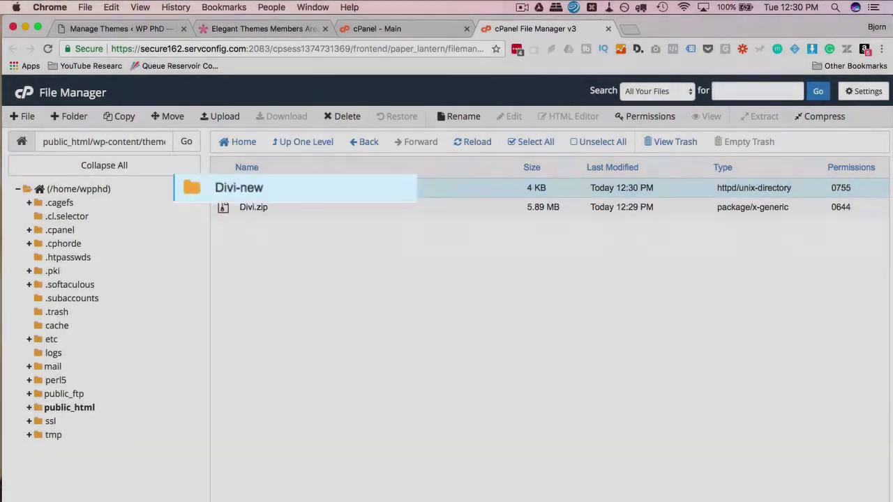
{"action": "left_click", "coordinate": [282, 207]}
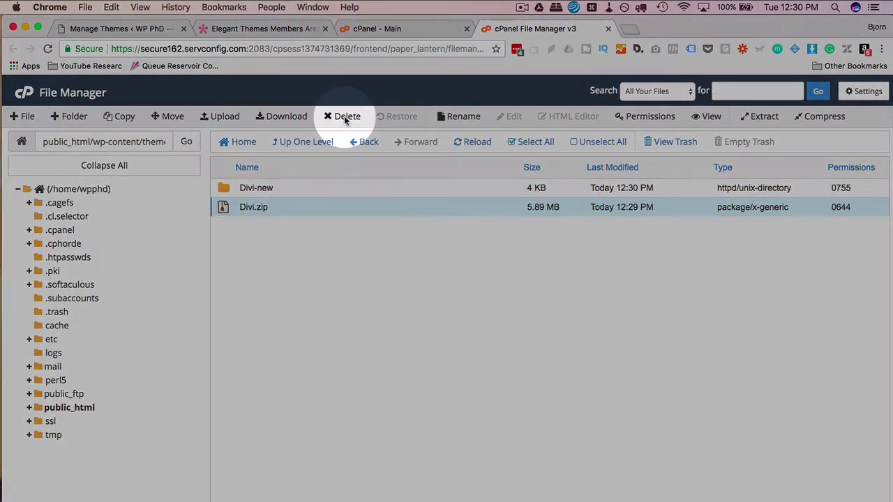
{"action": "left_click", "coordinate": [342, 117]}
{"action": "left_click", "coordinate": [448, 309]}
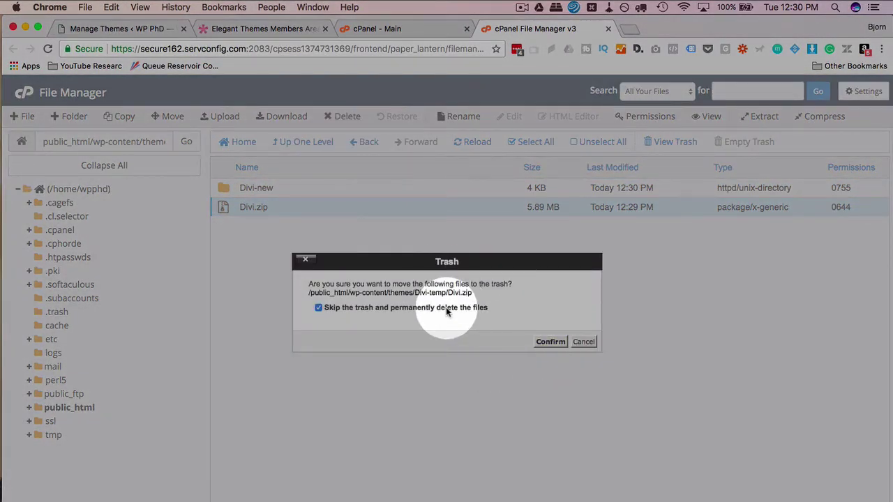
{"action": "left_click", "coordinate": [550, 342]}
Step: Move Divi-new out of Divi-temp up into the themes folder
{"action": "left_click", "coordinate": [281, 189]}
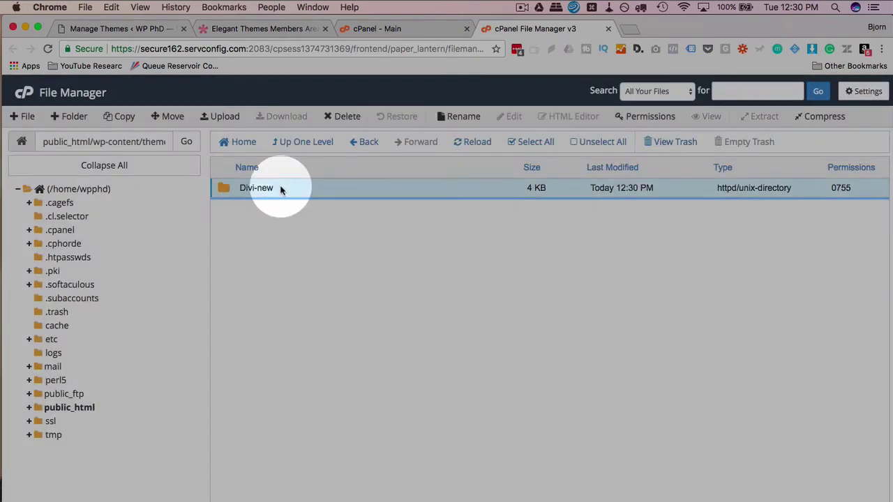
{"action": "left_click", "coordinate": [160, 117]}
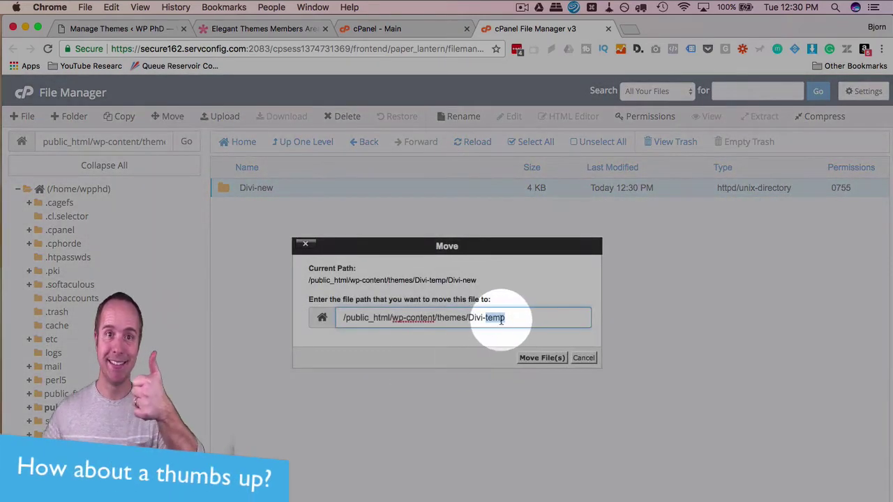
{"action": "key", "text": "BackSpace"}
{"action": "key", "text": "BackSpace"}
{"action": "key", "text": "BackSpace"}
{"action": "key", "text": "BackSpace"}
{"action": "key", "text": "BackSpace"}
{"action": "key", "text": "BackSpace"}
{"action": "key", "text": "BackSpace"}
{"action": "key", "text": "BackSpace"}
{"action": "key", "text": "BackSpace"}
{"action": "key", "text": "Return"}
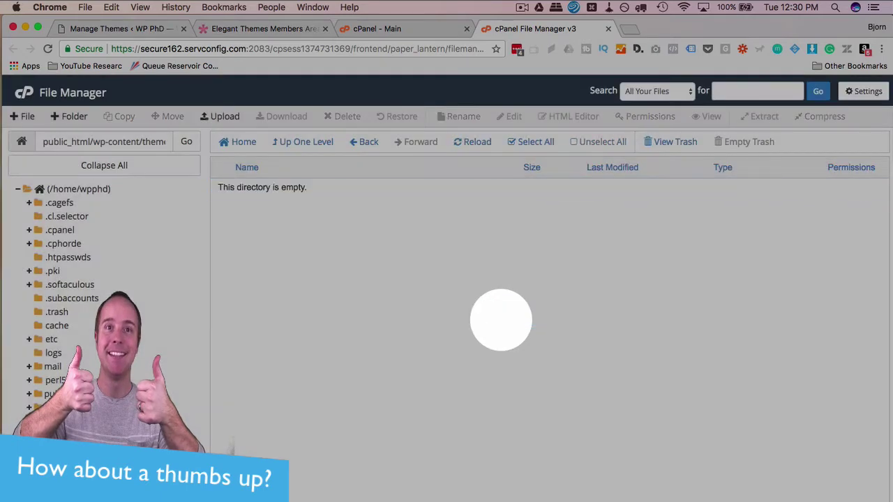
Step: Permanently delete the empty Divi-temp folder, skipping the trash
{"action": "left_click", "coordinate": [334, 147]}
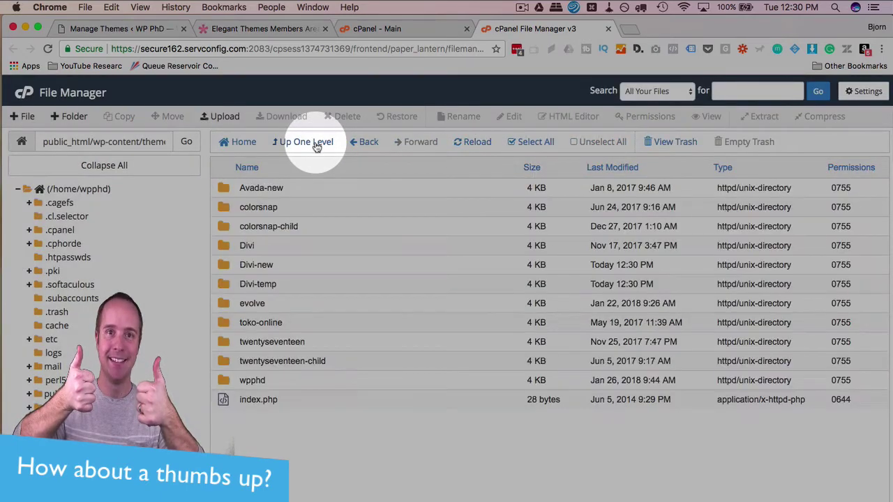
{"action": "left_click", "coordinate": [285, 287]}
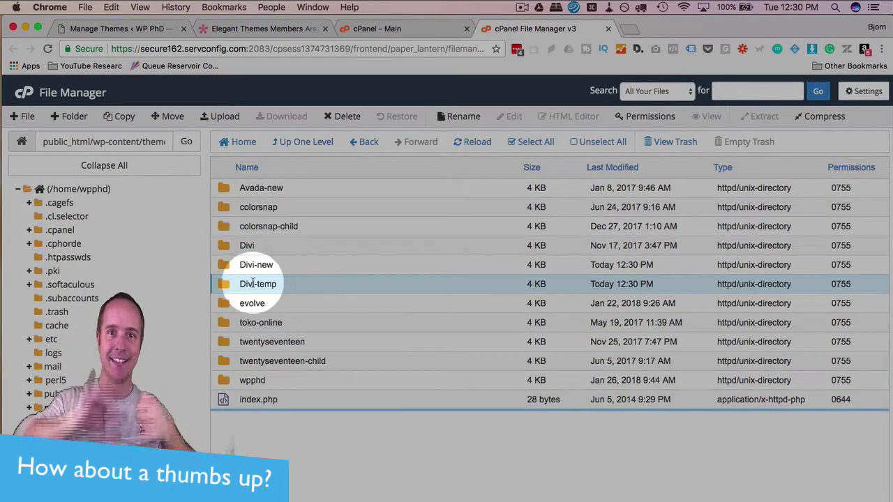
{"action": "left_click", "coordinate": [333, 116]}
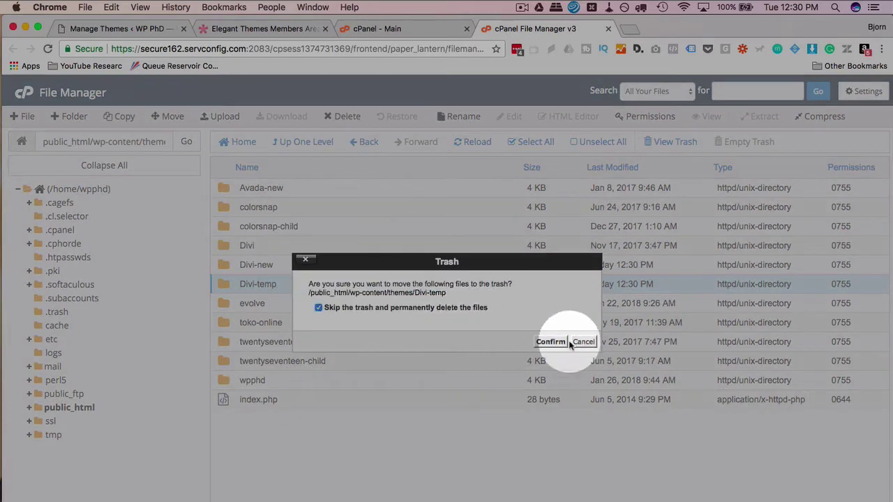
{"action": "left_click", "coordinate": [552, 341]}
Step: Rename the old Divi folder to Divi-old
{"action": "left_click", "coordinate": [249, 247]}
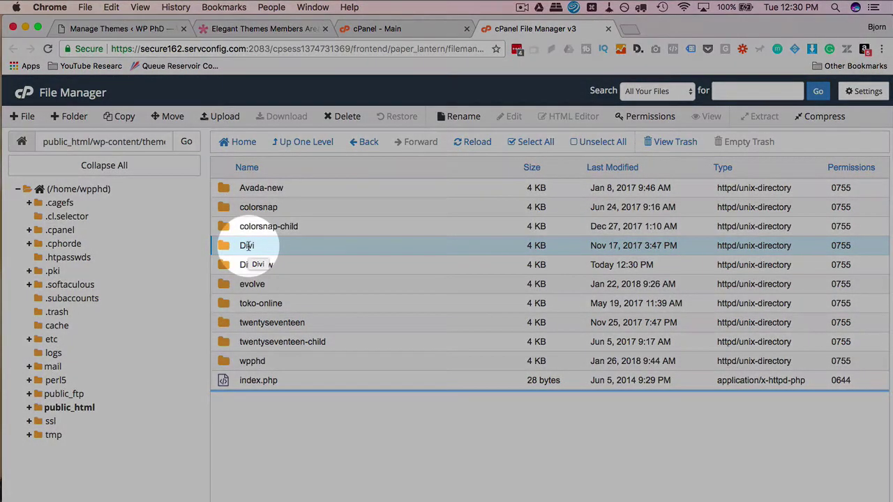
{"action": "left_click", "coordinate": [248, 246]}
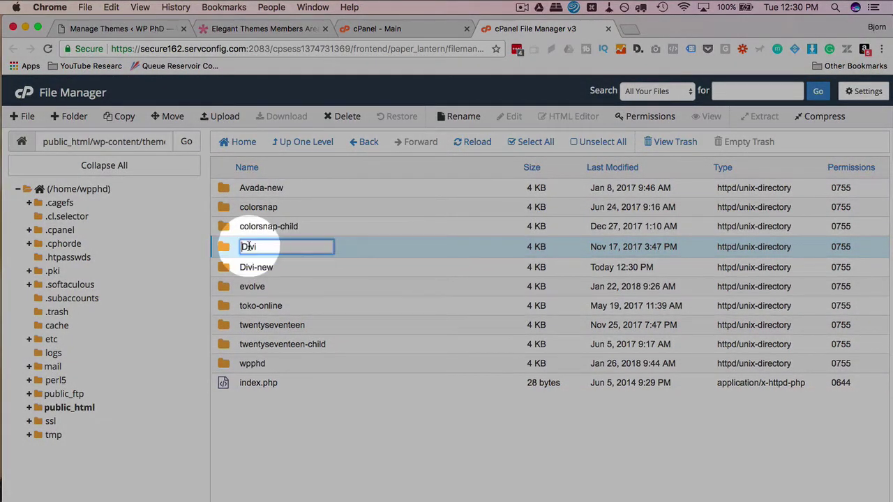
{"action": "type", "text": "-old"}
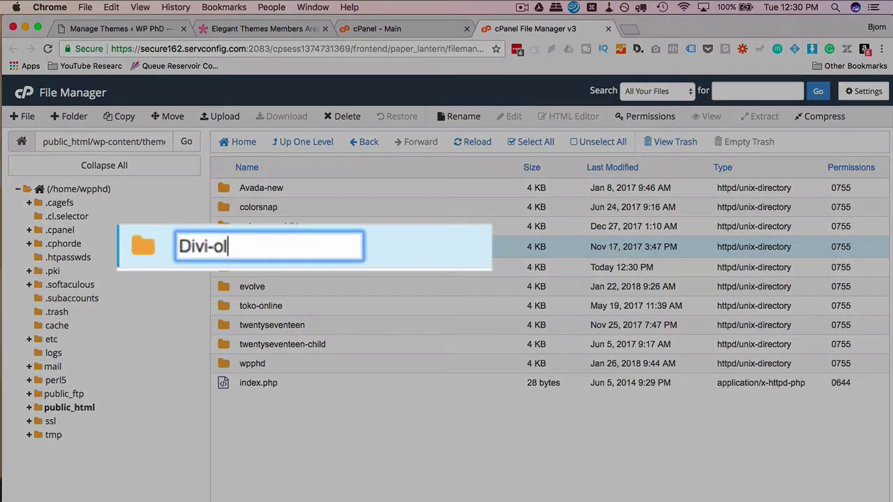
{"action": "key", "text": "Return"}
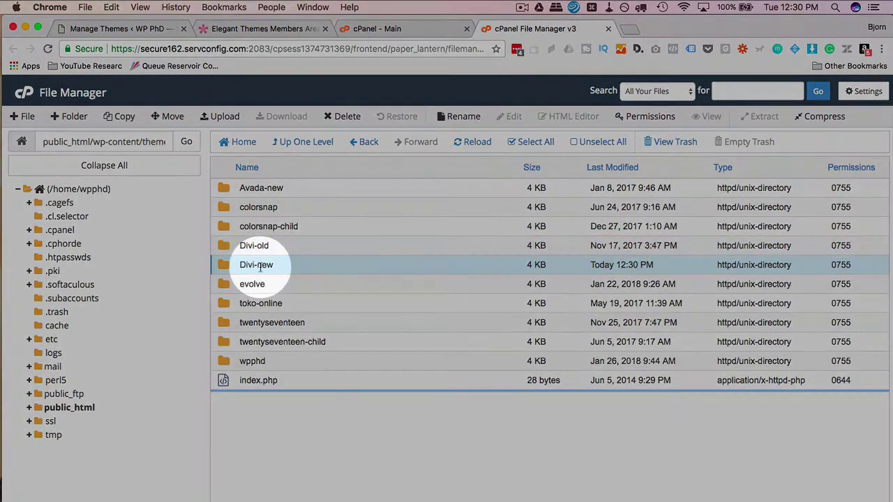
Step: Rename Divi-new to Divi and return to the WordPress Themes tab
{"action": "double_click", "coordinate": [260, 267]}
{"action": "type", "text": "Divi"}
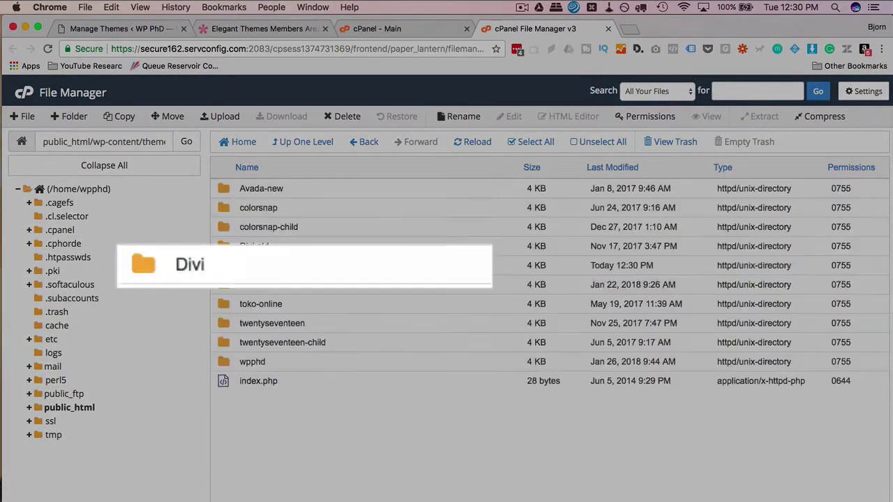
{"action": "key", "text": "Return"}
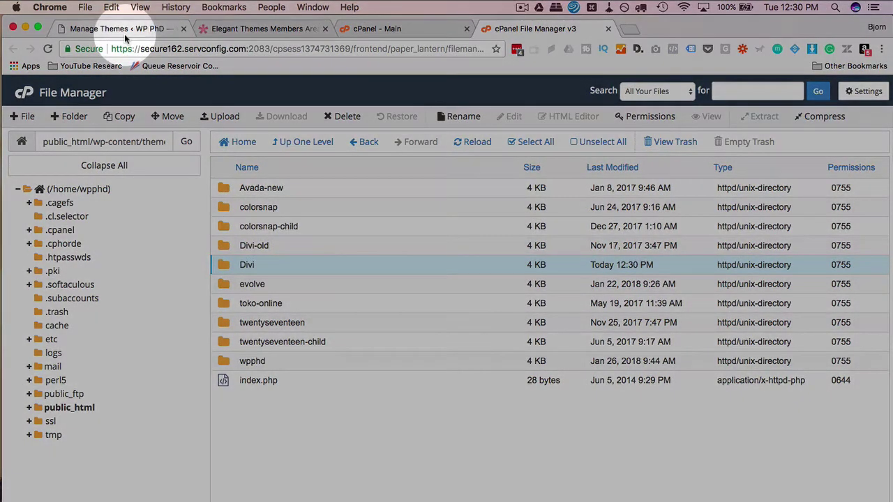
{"action": "left_click", "coordinate": [105, 28]}
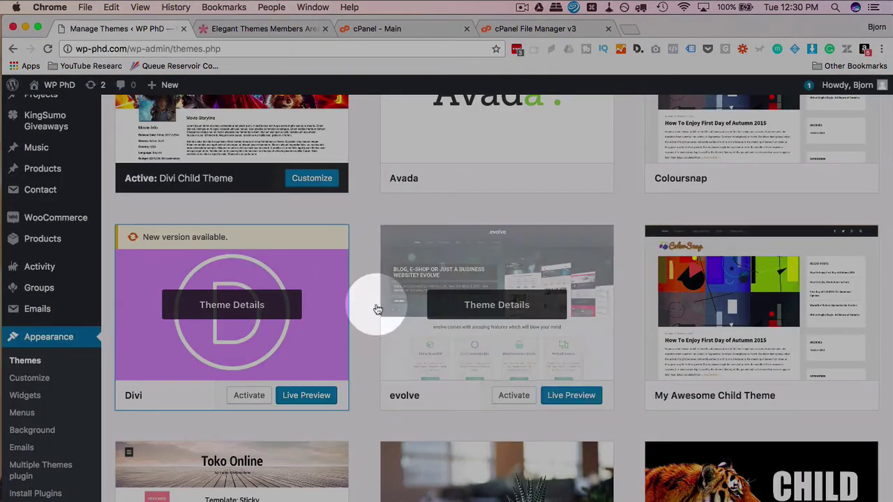
Step: Reload Themes and compare both Divi themes' details, confirming the old copy is 3.0.29
{"action": "left_click", "coordinate": [47, 50]}
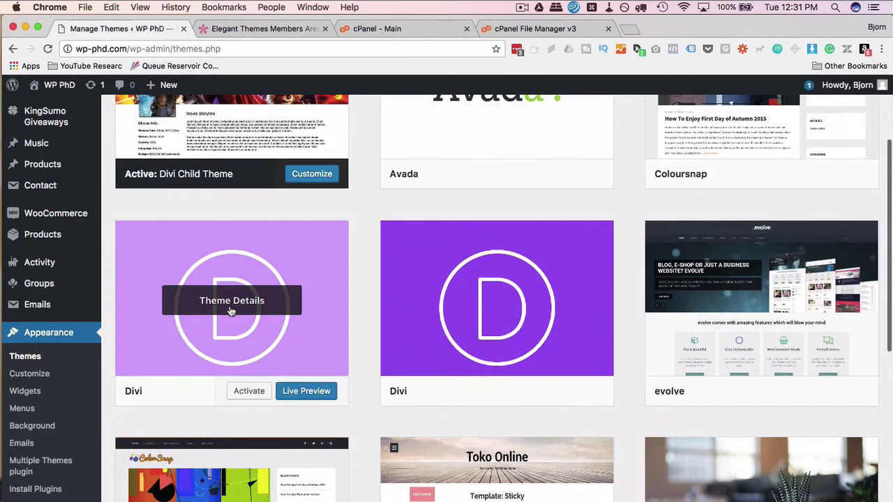
{"action": "left_click", "coordinate": [584, 319]}
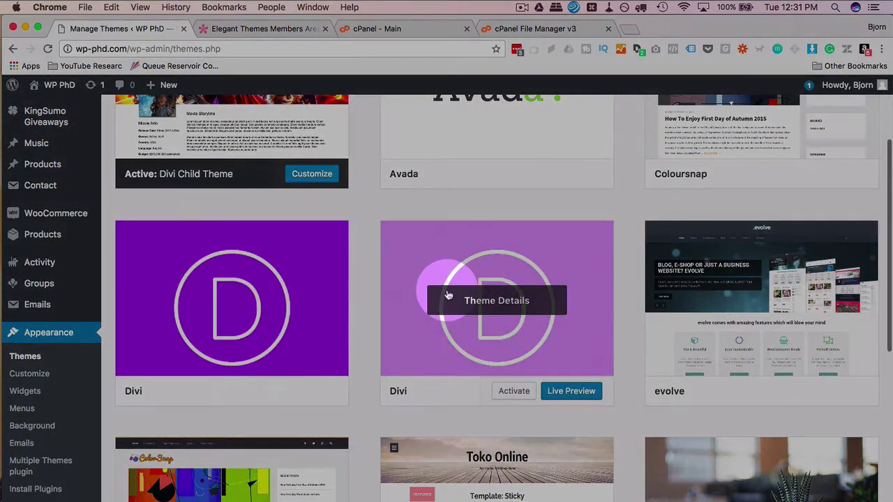
{"action": "left_click", "coordinate": [245, 302]}
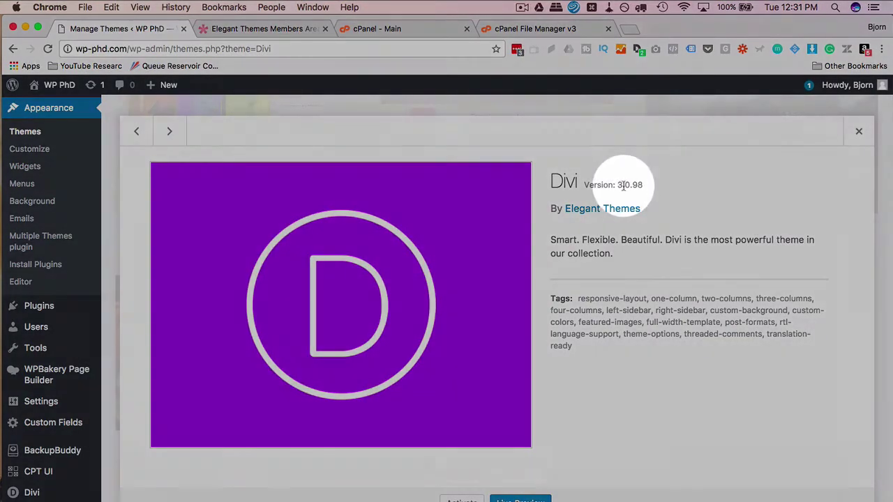
{"action": "left_click", "coordinate": [859, 131]}
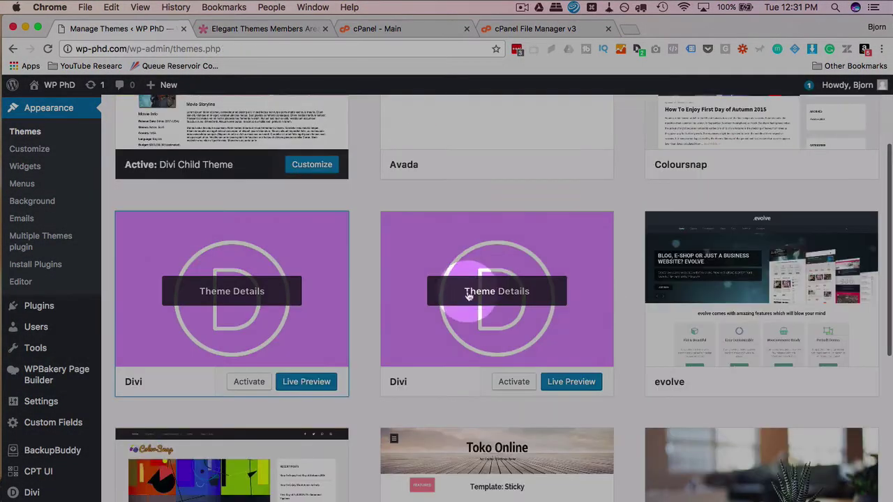
{"action": "left_click", "coordinate": [494, 293]}
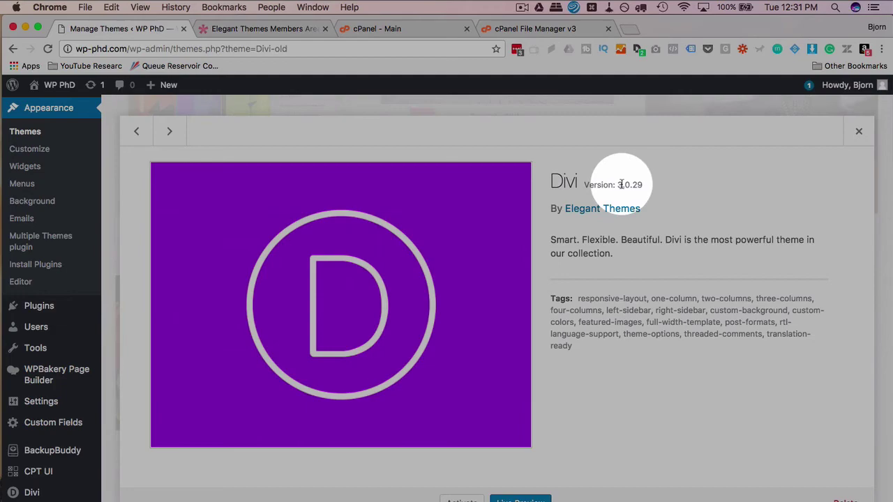
{"action": "left_click_drag", "start_coordinate": [645, 185], "coordinate": [582, 187]}
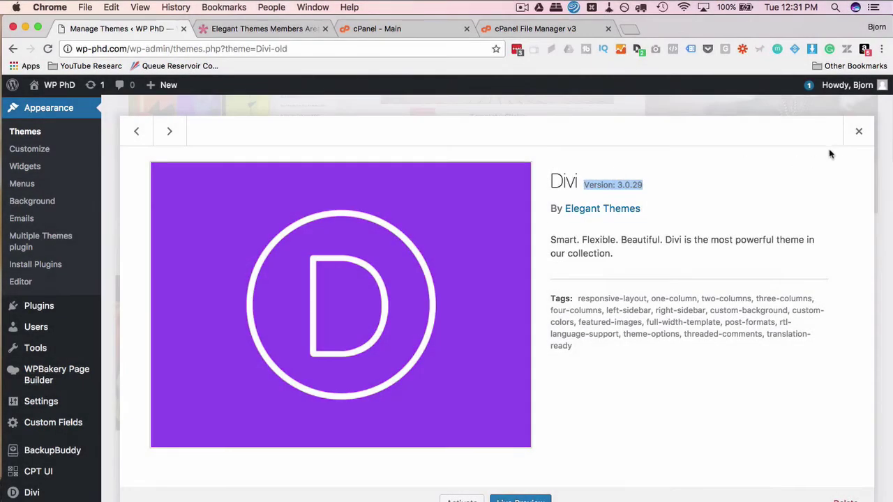
{"action": "left_click", "coordinate": [859, 131]}
Step: Return to the File Manager themes listing and select the Divi-old folder
{"action": "left_click", "coordinate": [231, 28]}
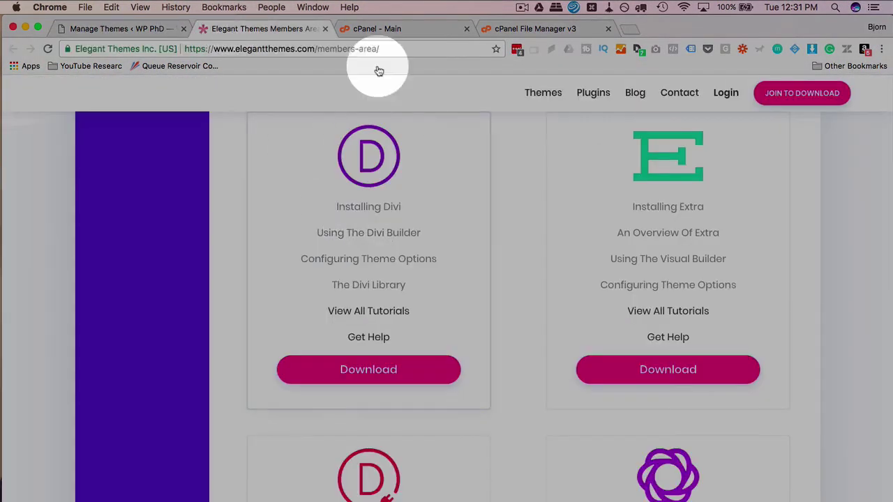
{"action": "left_click", "coordinate": [544, 30]}
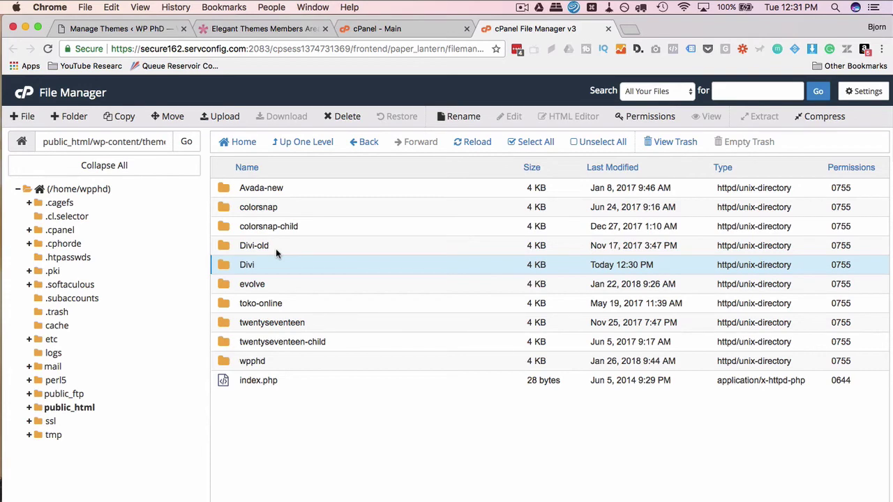
{"action": "left_click", "coordinate": [276, 249]}
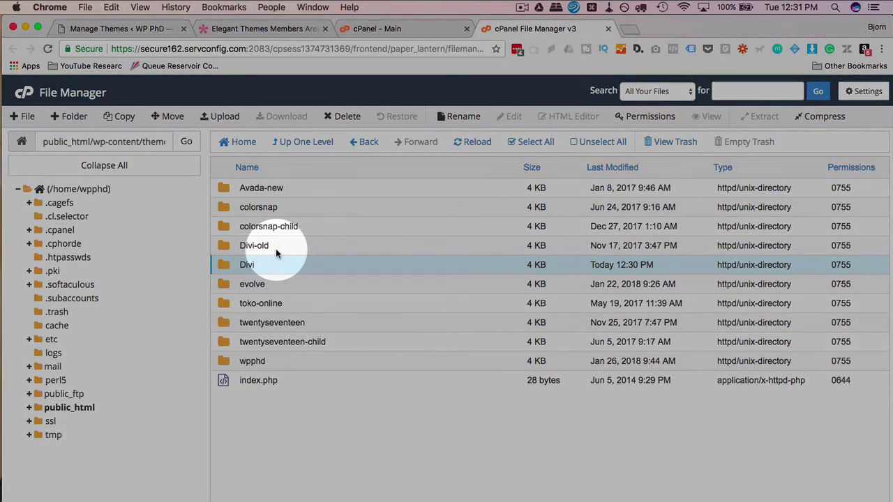
{"action": "left_click", "coordinate": [275, 248]}
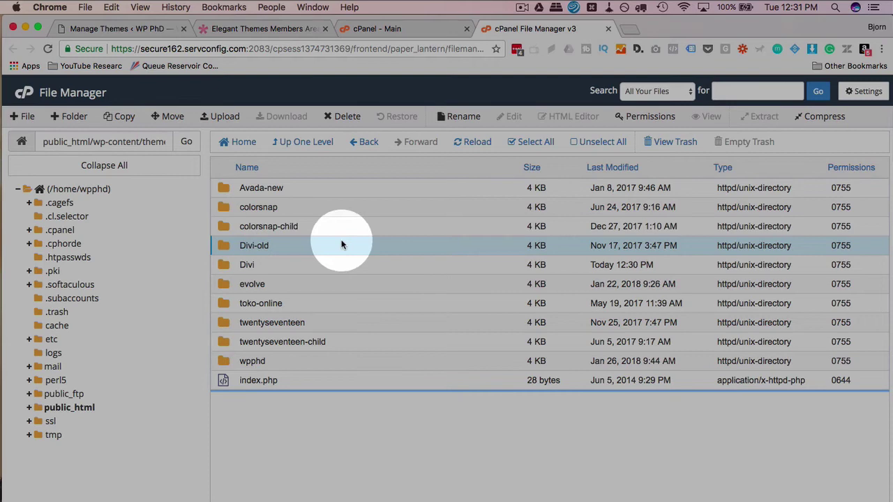
Step: Switch to the Manage Themes tab to view Divi 3.0.98 and the old 3.0.29 copy
{"action": "left_click", "coordinate": [122, 29]}
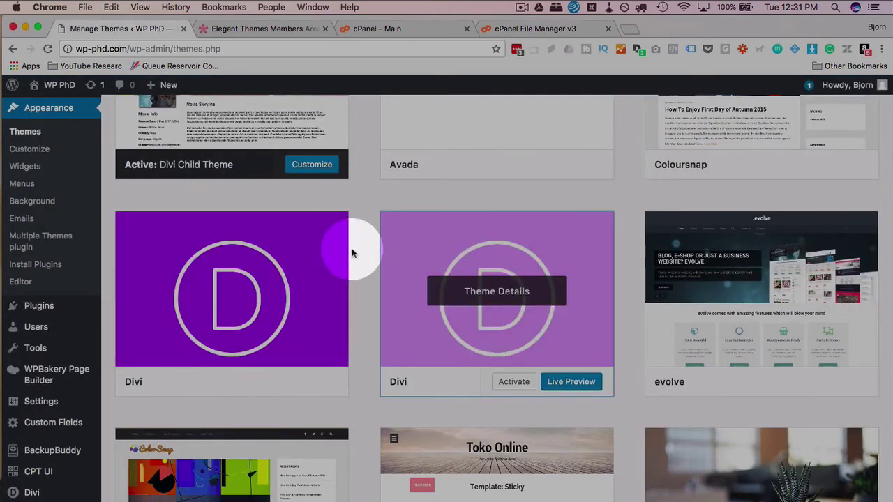